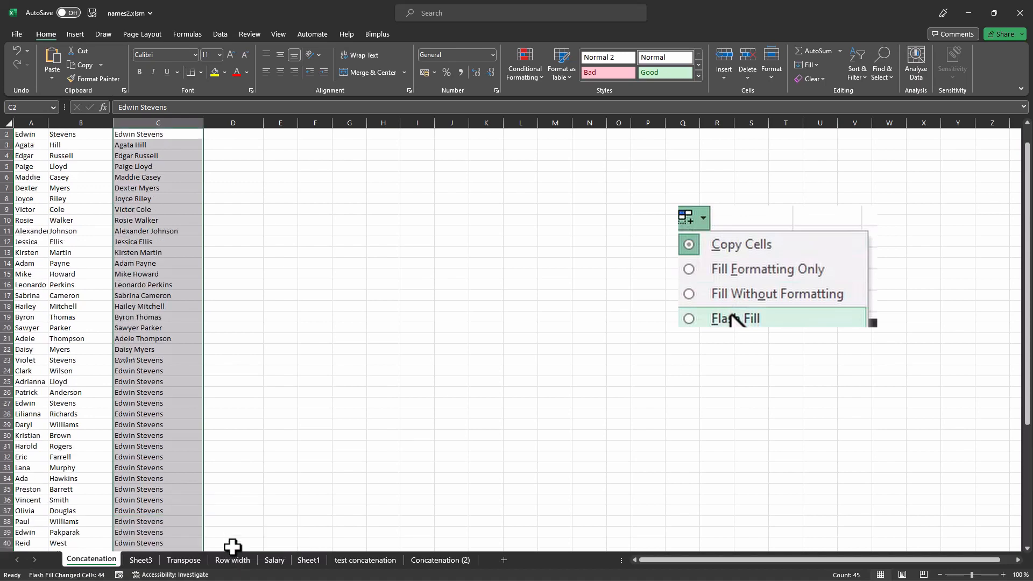
scroll(182, 233, up, 4)
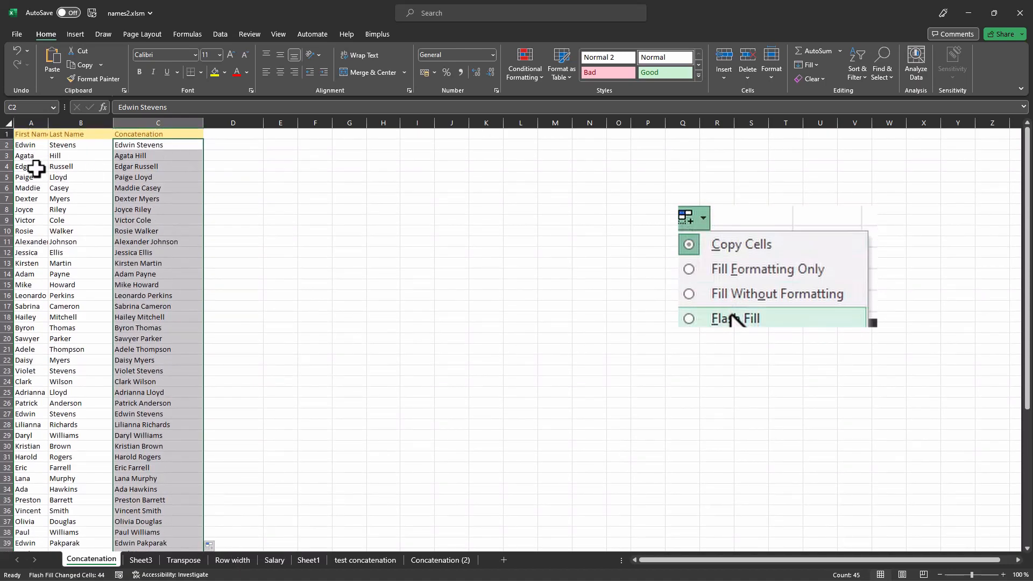
click(280, 220)
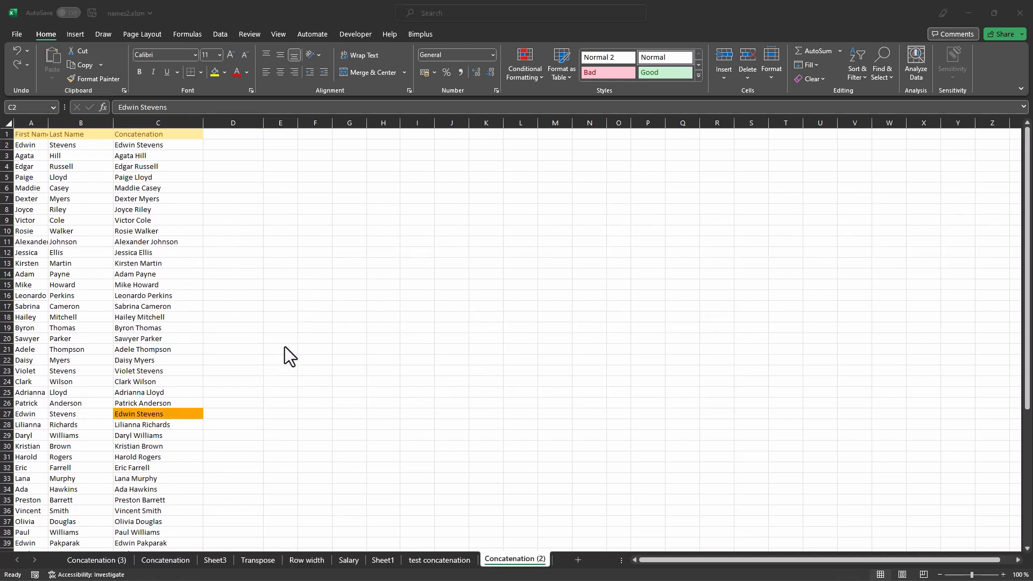
Move the whole row 27, which holds the orange cell, upward by inserting it between the rows above.
click(4, 414)
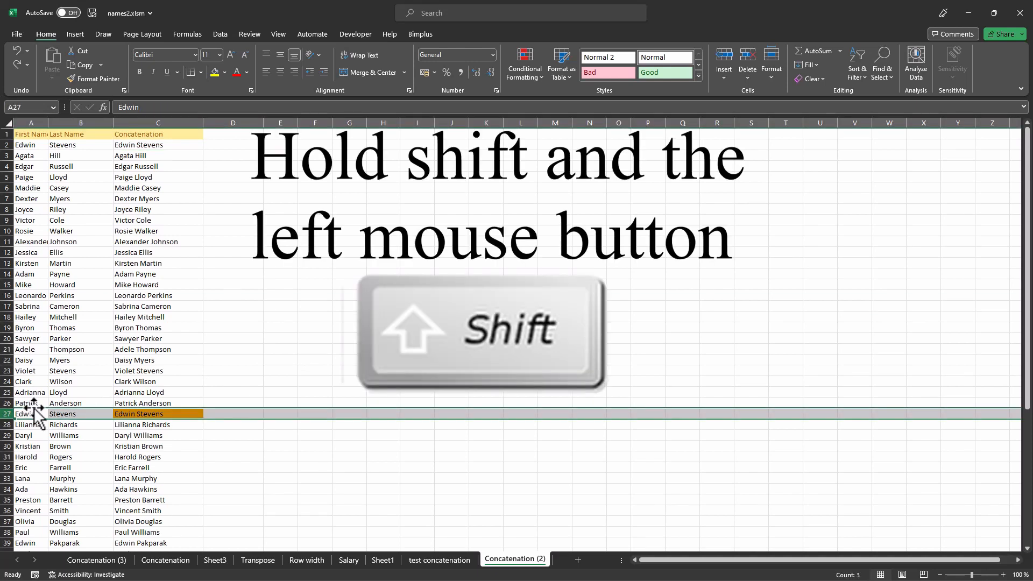
drag(34, 410, 33, 398)
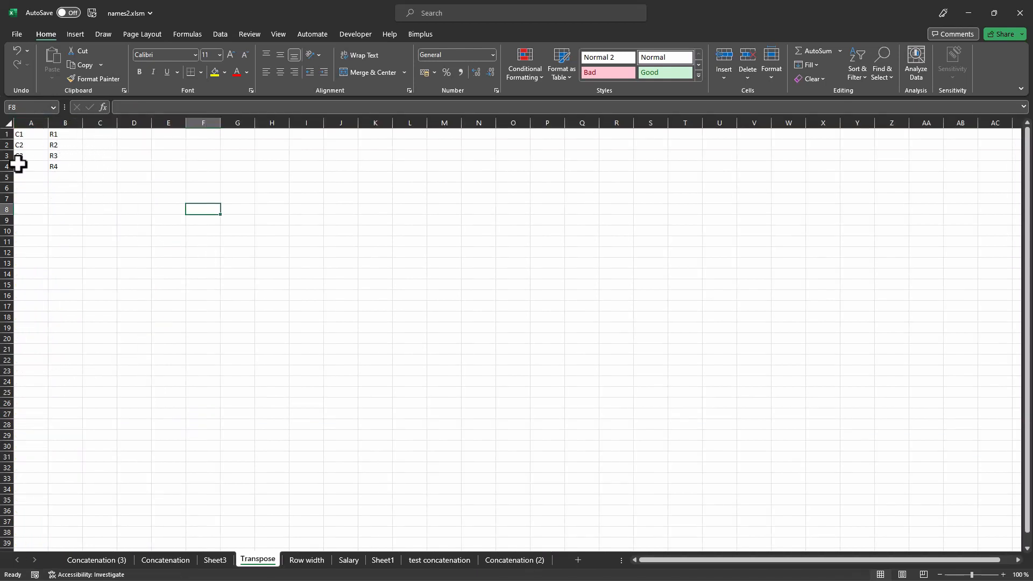
Transpose the range A1:B4 on the Transpose sheet by entering =TRANSPOSE(A1:B4) in cell C6.
click(92, 188)
click(133, 108)
text(=)
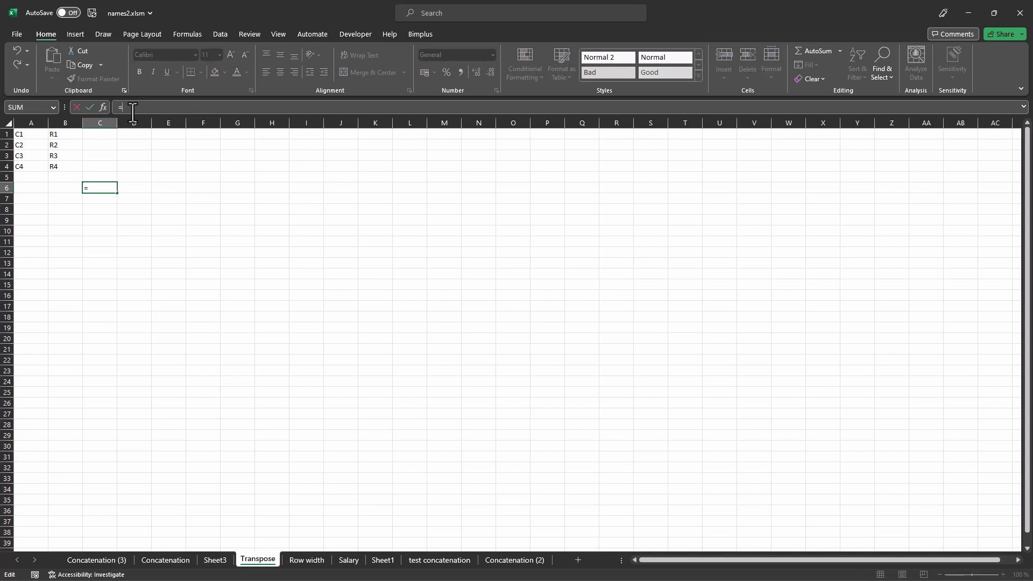
text(tra)
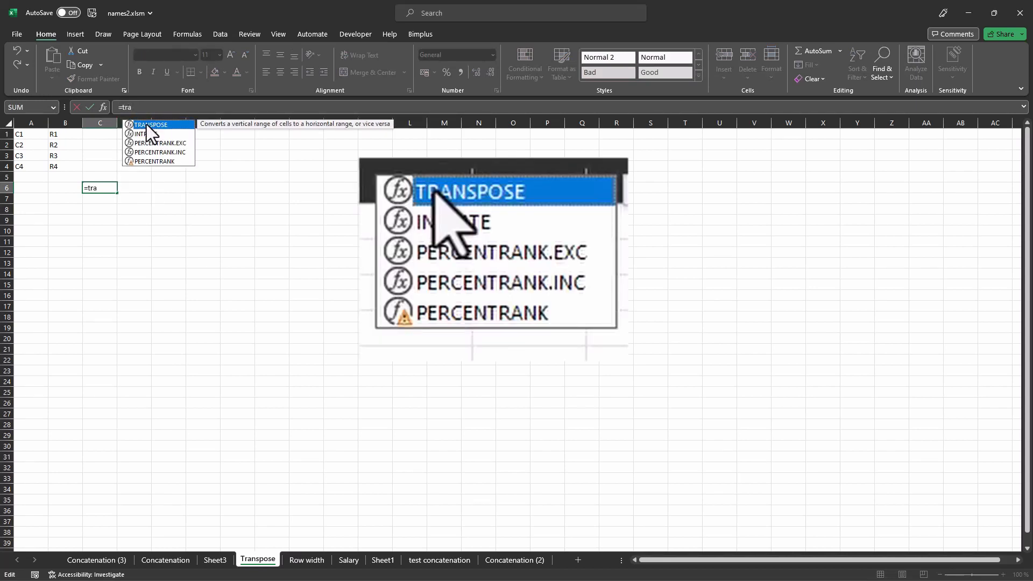
double_click(147, 126)
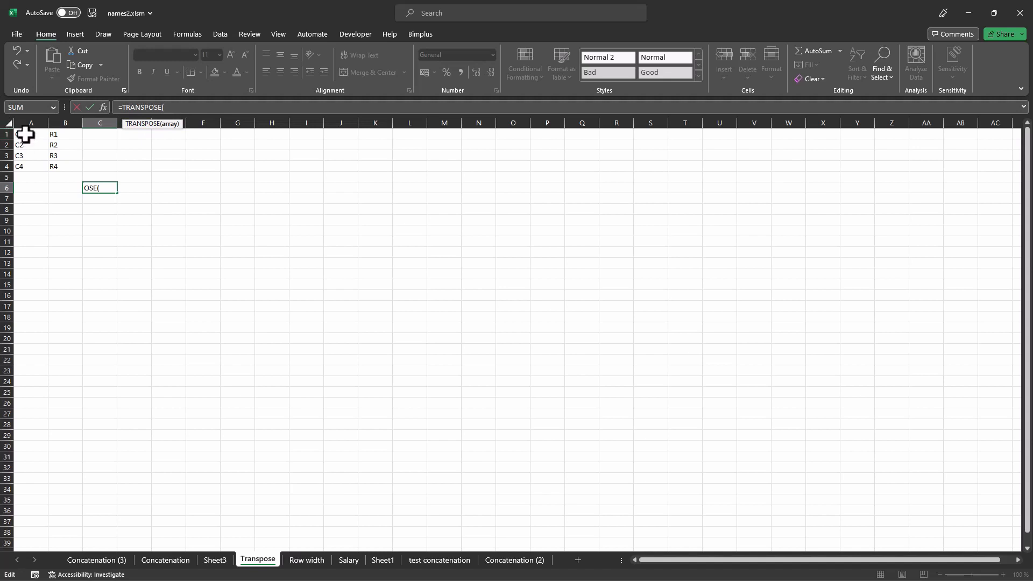
drag(25, 135, 58, 164)
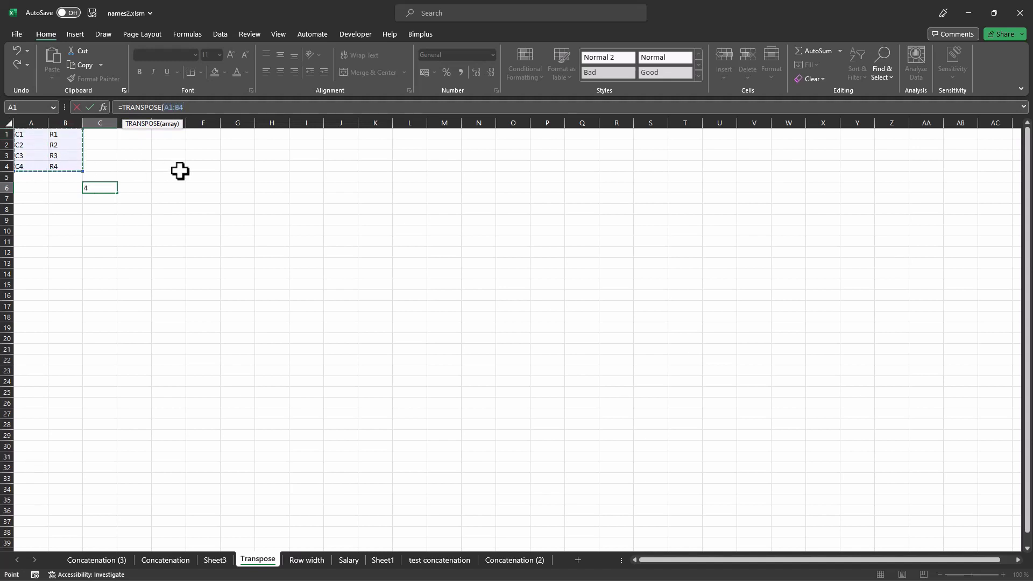
text())
key(Return)
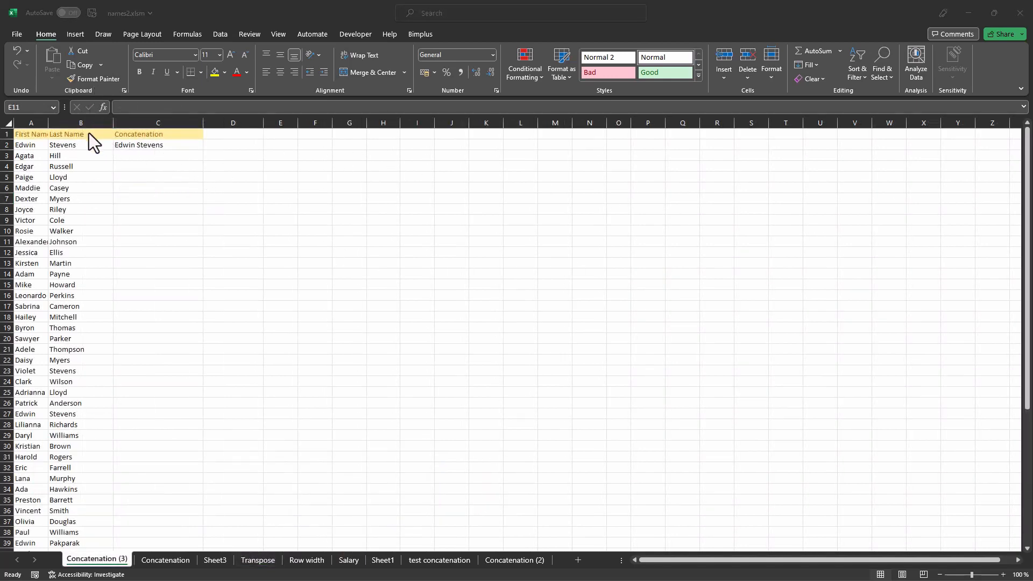
Copy the formatting of the Last Name header in B1 onto cell B4 with Format Painter.
click(85, 134)
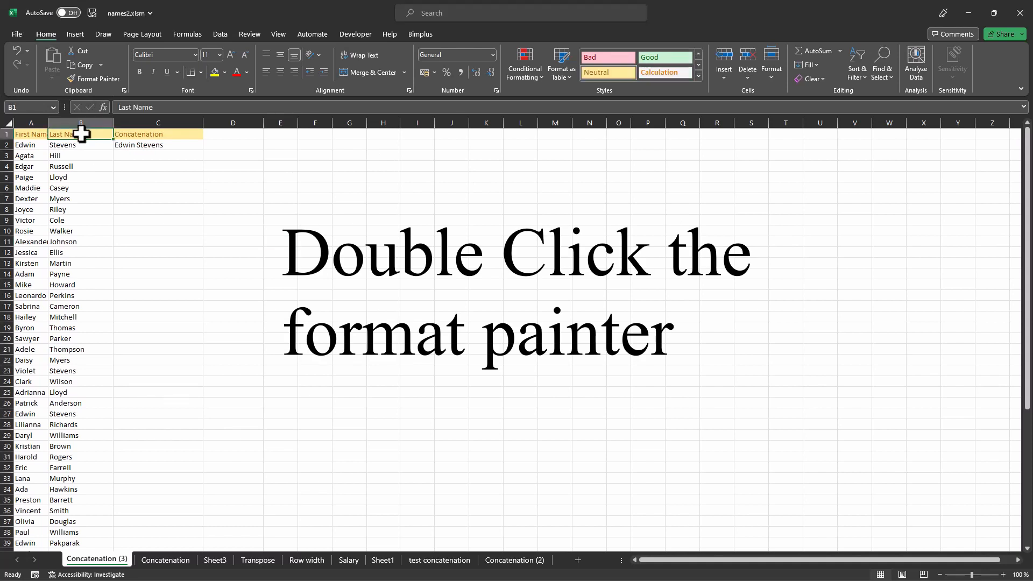
double_click(95, 79)
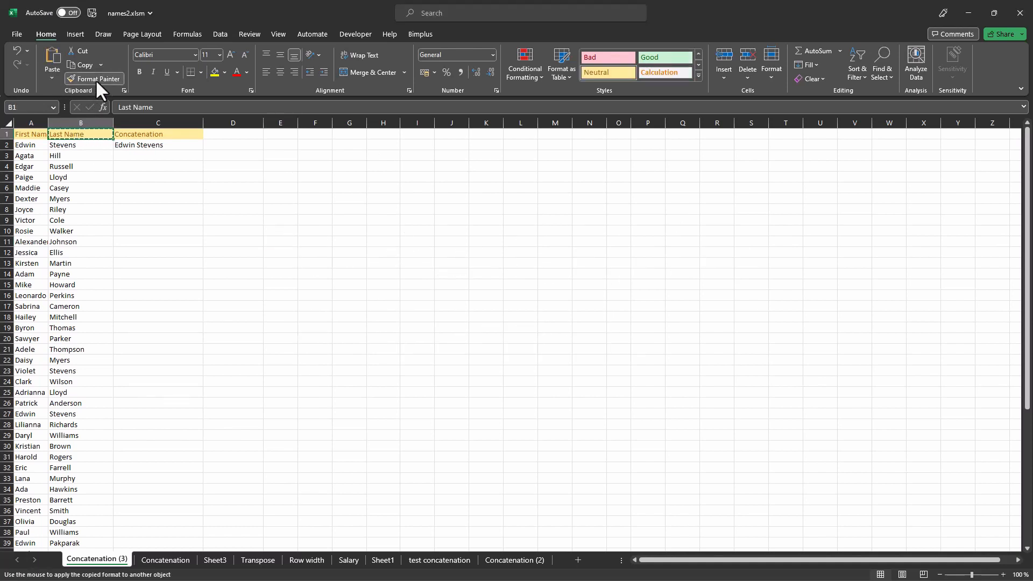
click(71, 166)
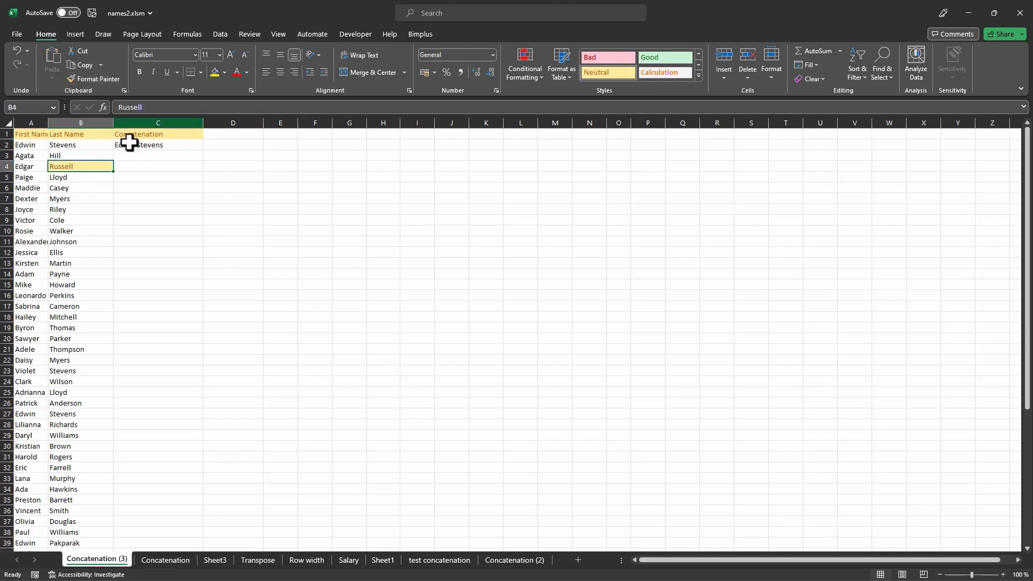
Apply the formatting of cell B4 to cells B6, B10, B15, B22 and B27 with Format Painter.
click(102, 80)
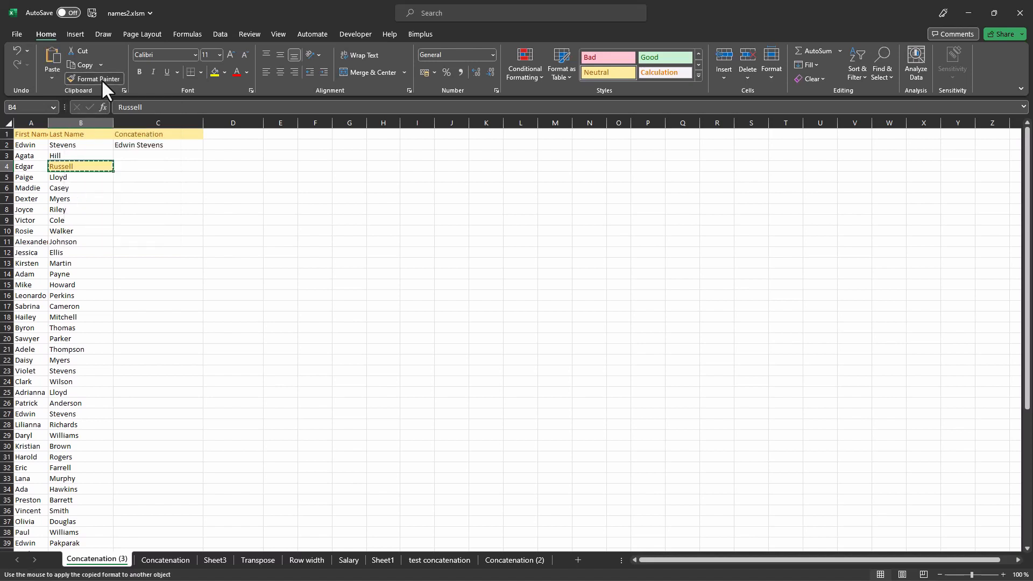
click(74, 188)
click(69, 230)
click(72, 285)
click(72, 359)
click(76, 413)
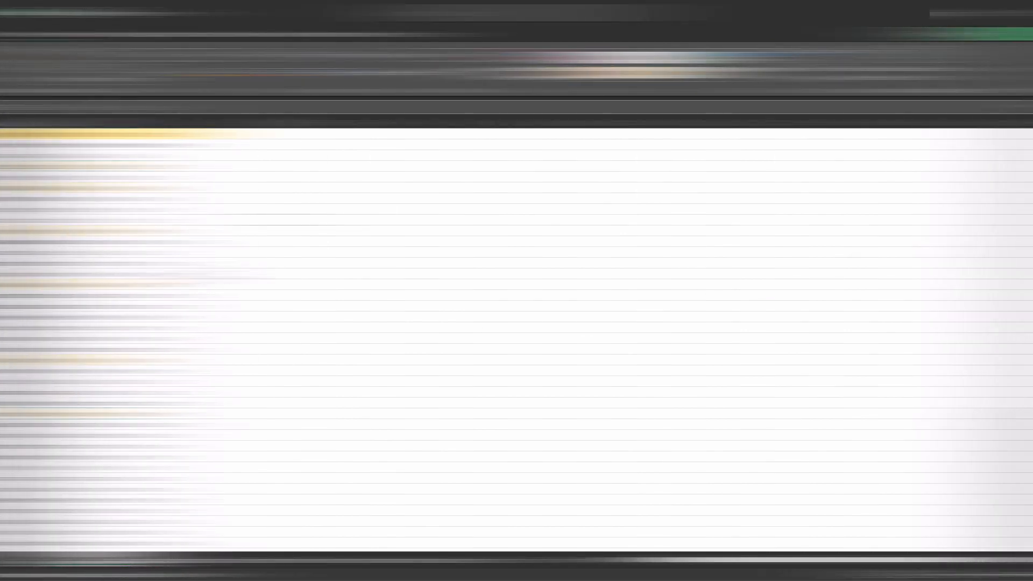
click(219, 196)
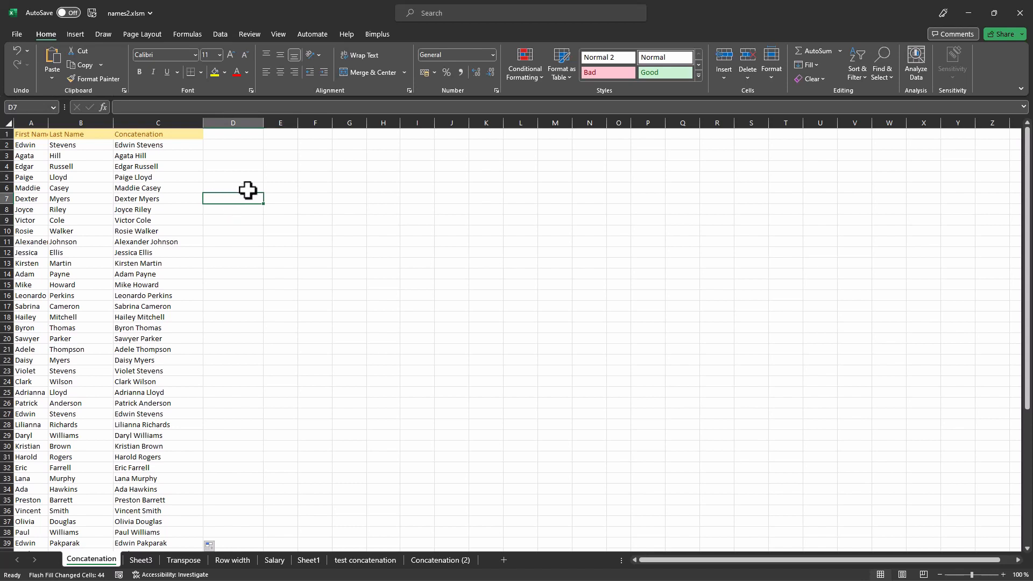
drag(1032, 69, 396, 54)
double_click(396, 54)
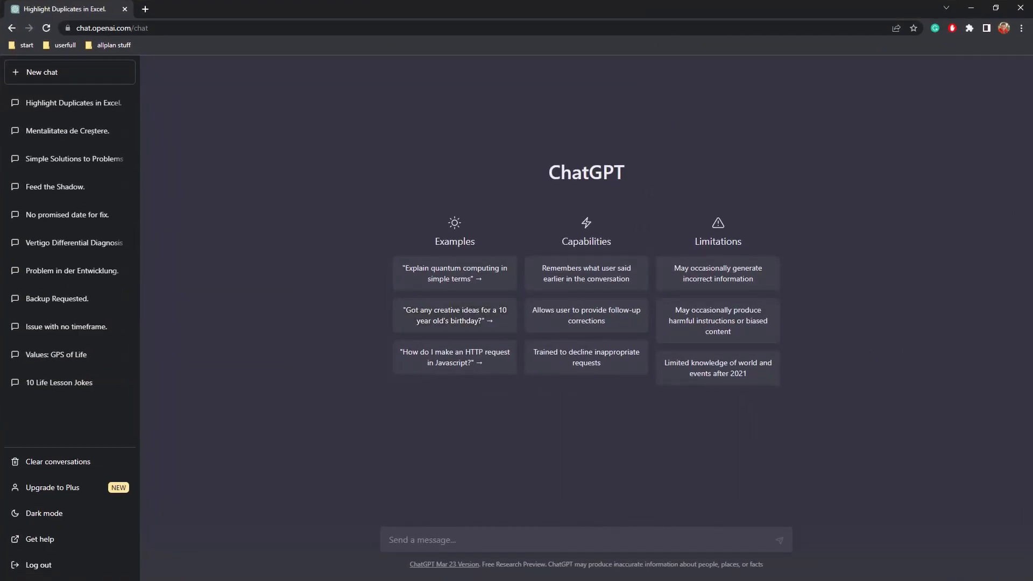
Copy the prepared prompt from Notepad and send it to ChatGPT, requesting a VBA macro that marks column C duplicates orange based on columns A and B.
key(alt+Tab)
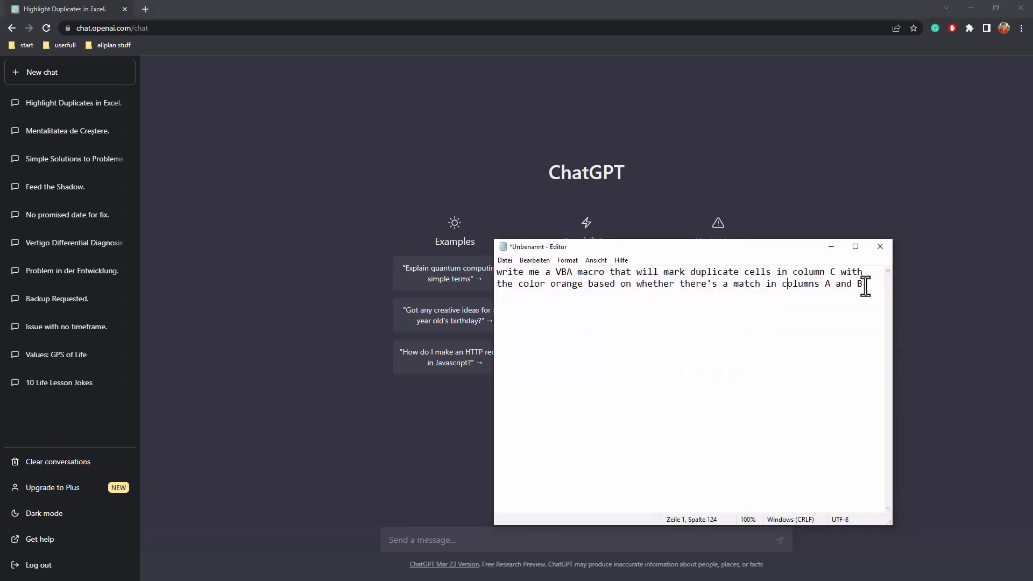
drag(865, 287, 484, 266)
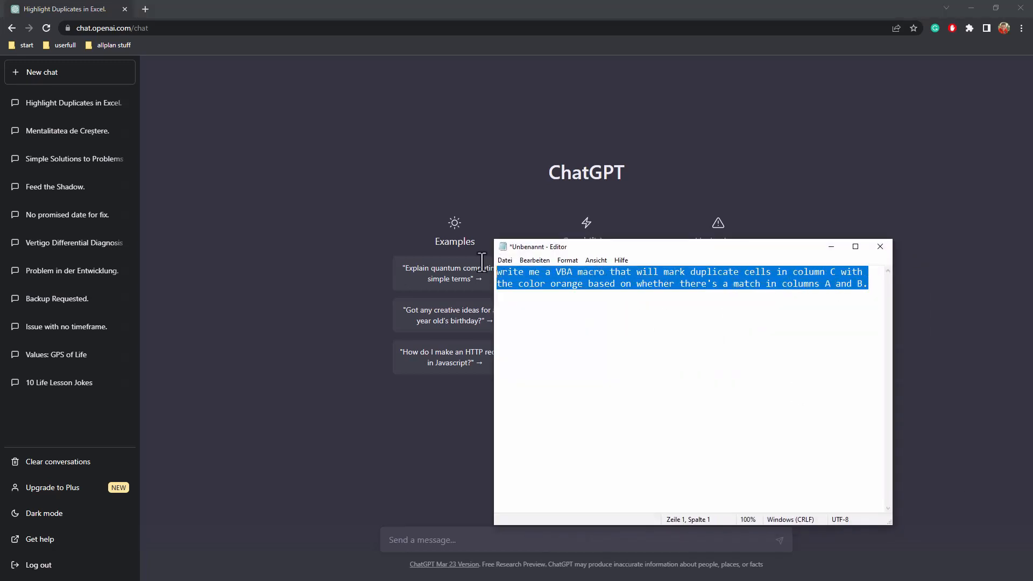
click(836, 246)
key(ctrl+v)
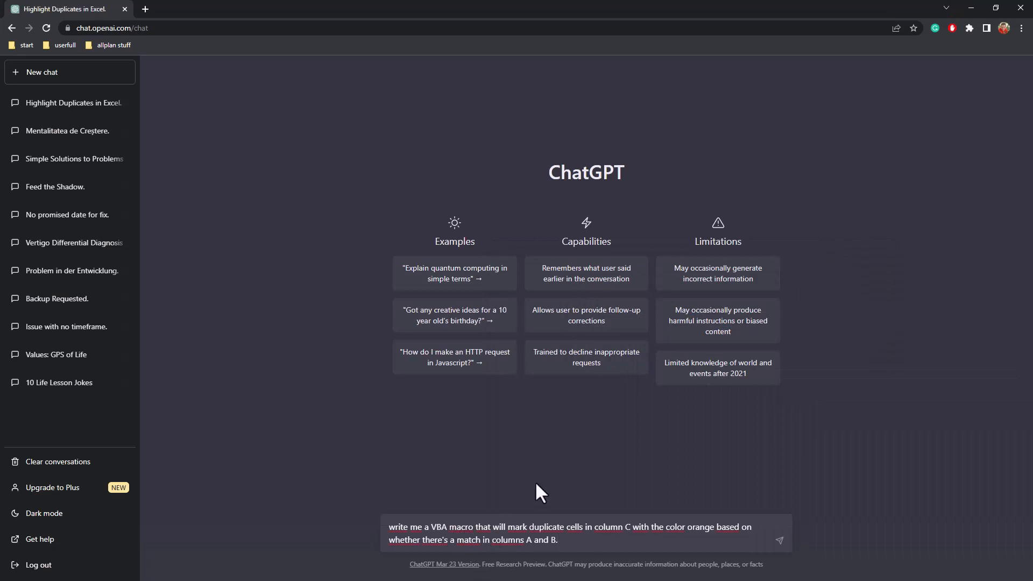
key(Return)
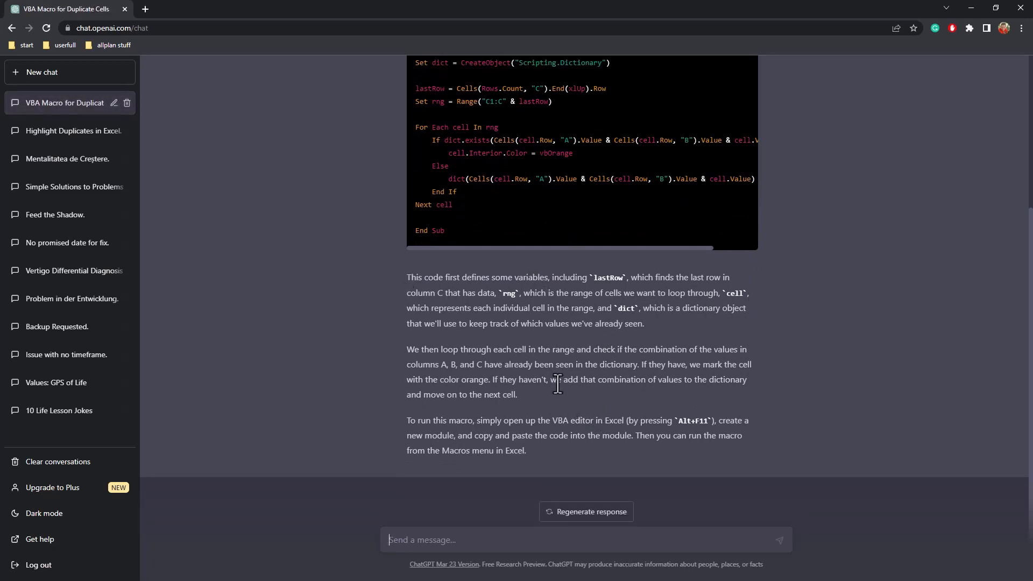
Copy the complete MarkDuplicates code, from the Sub line to End Sub, out of the ChatGPT reply.
scroll(558, 385, up, 2)
scroll(549, 369, down, 2)
scroll(522, 261, up, 2)
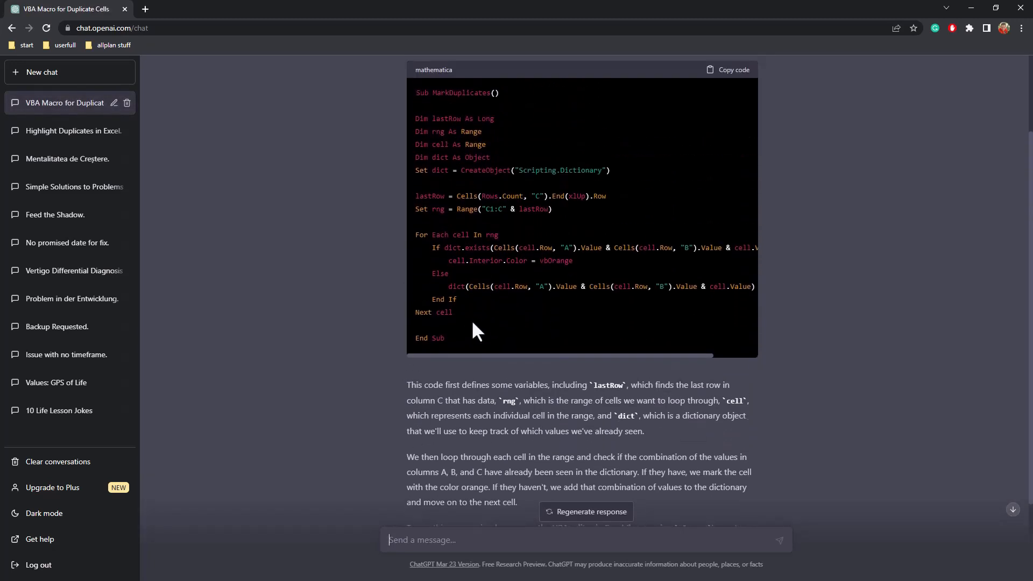
drag(452, 337, 411, 92)
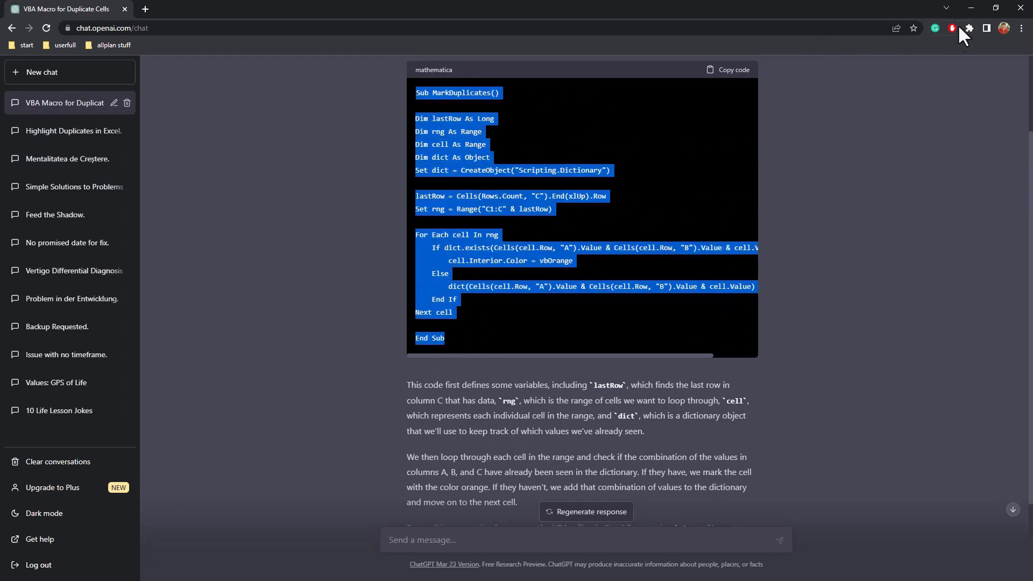
Switch to Excel and enable the Developer tab in the ribbon customization options.
key(alt+Tab)
click(311, 314)
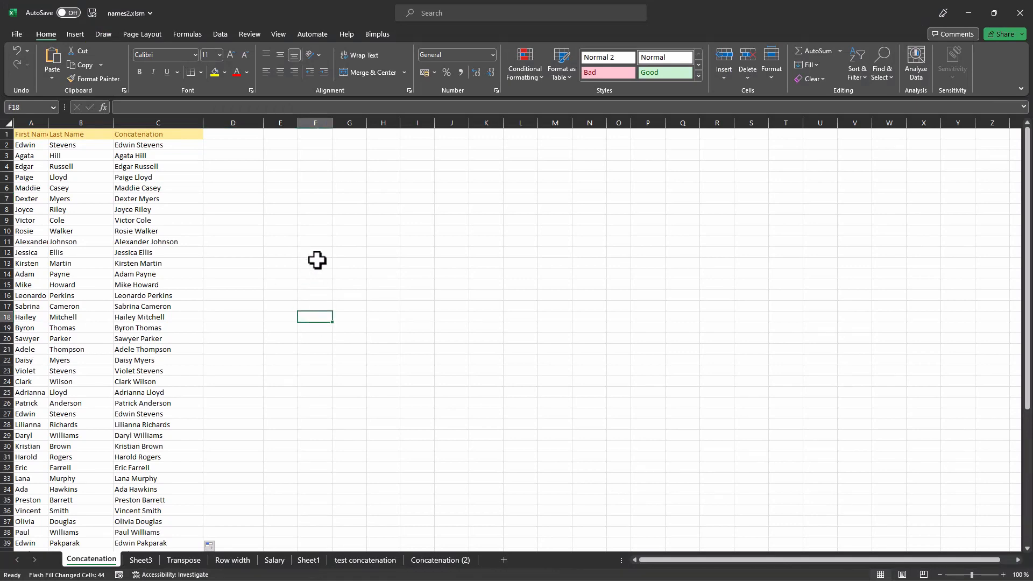
right_click(983, 85)
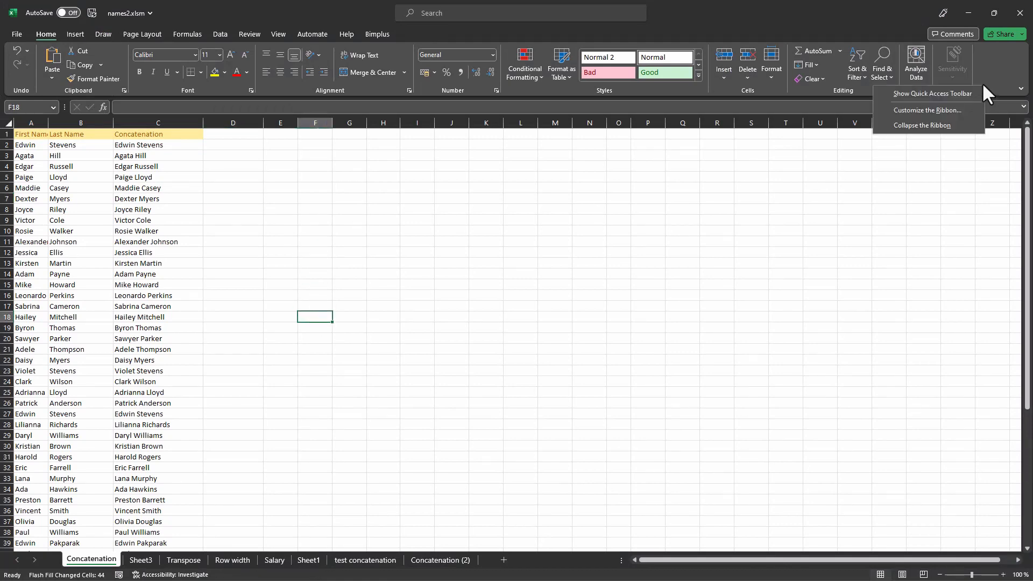
click(934, 110)
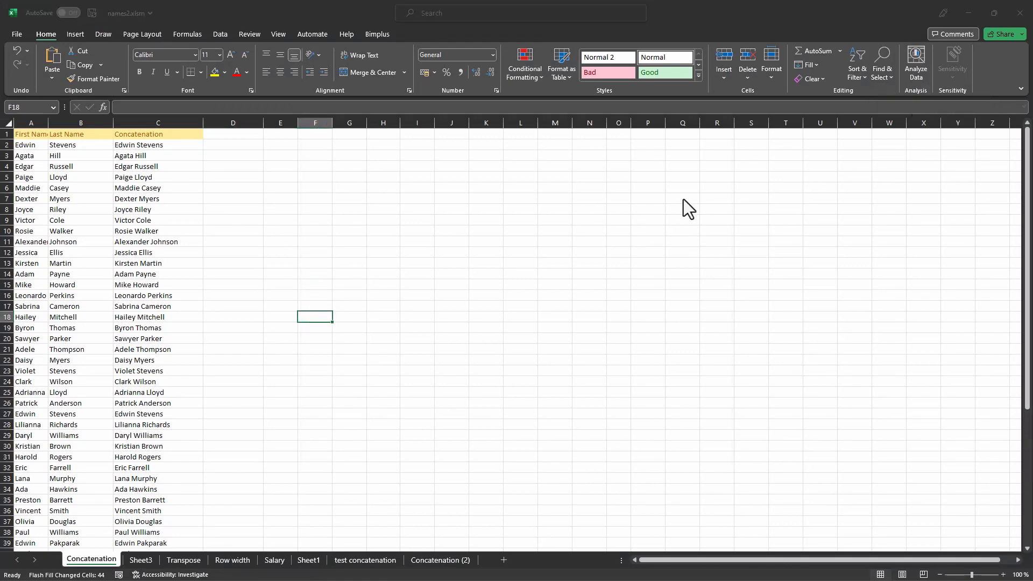
click(585, 396)
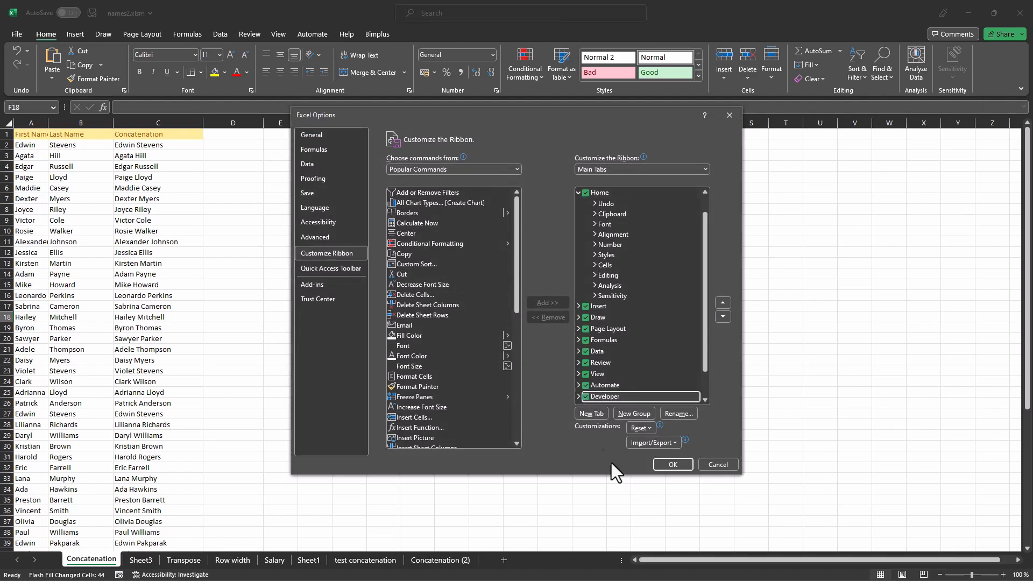
click(668, 464)
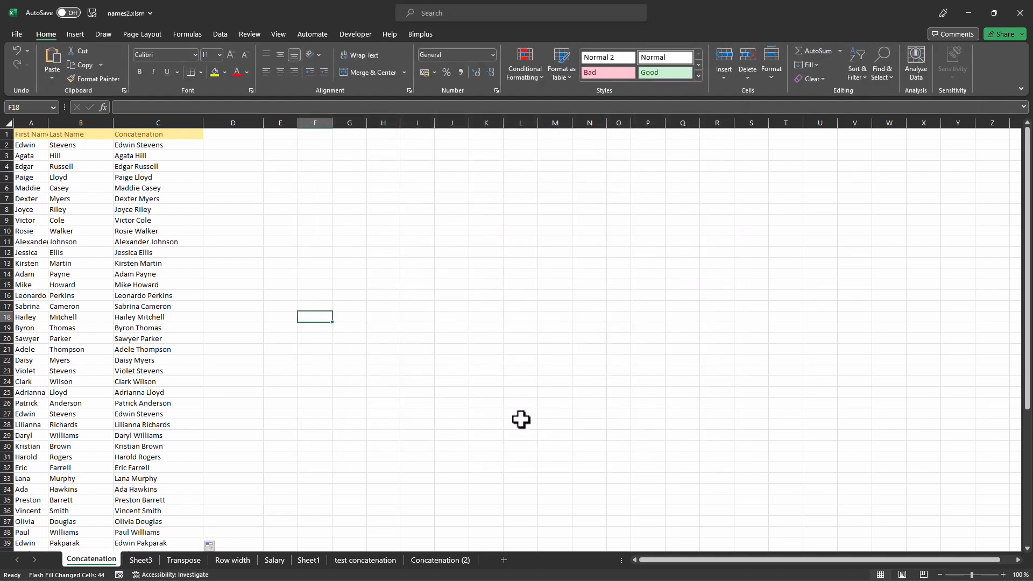
Paste the copied MarkDuplicates code into Module1 of the Visual Basic editor, and return to the Concatenation worksheet.
click(354, 35)
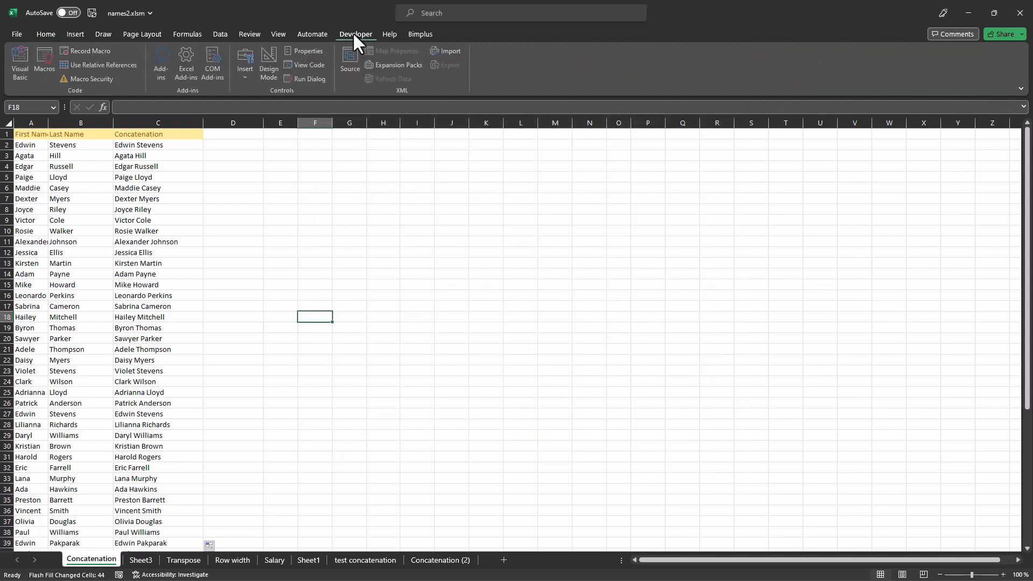
click(20, 56)
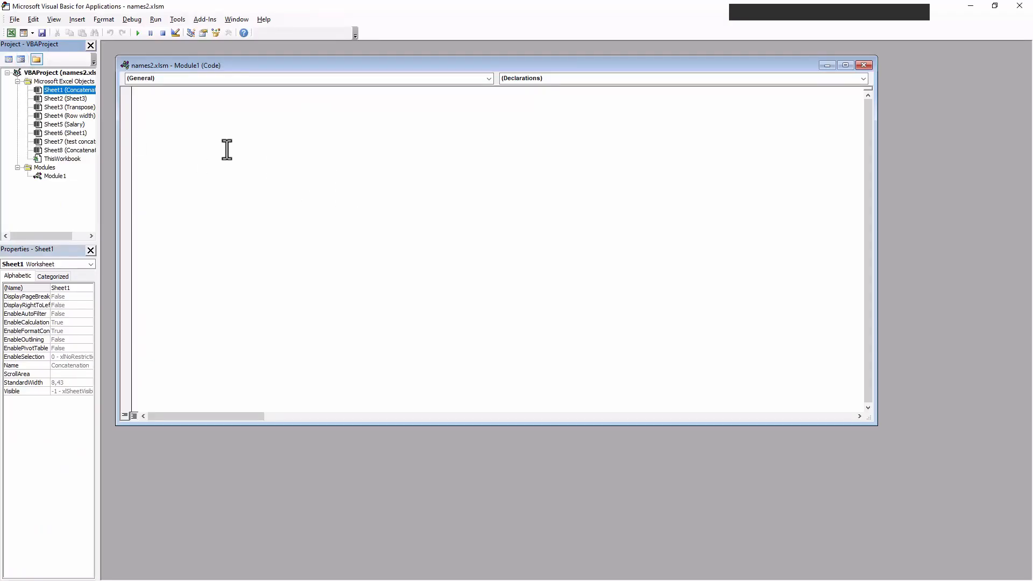
click(175, 115)
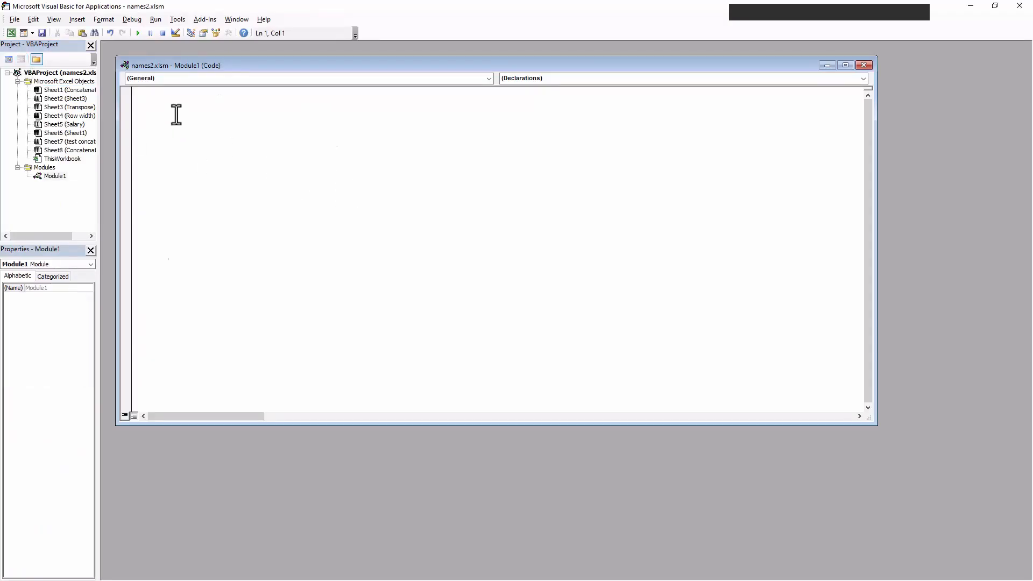
text(Sub MarkDuplicates()  Dim lastRow As Long Dim rng As Range Dim cell As Range Dim dict As Object Set dict = CreateObject("Scripting.Dictionary")  lastRow = Cells(Rows.Count, "C").End(xlUp).Row Set rng = Range("C1:C" & lastRow)  For Each cell In rng     If dict.exists(Cells(cell.Row, "A").Value & Cells(cell.Row, "B").Value & cell.Value) Then         cell.Interior.color = vbOrange     Else         dict(Cells(cell.Row, "A").Value & Cells(cell.Row, "B").Value & cell.Value) = 1     End If Next cell  End Sub)
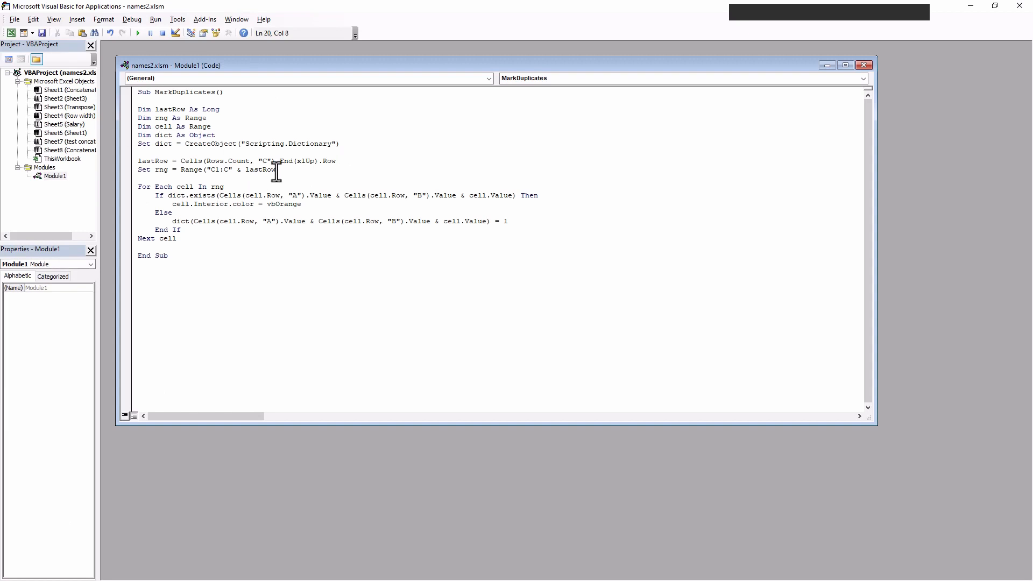
click(14, 20)
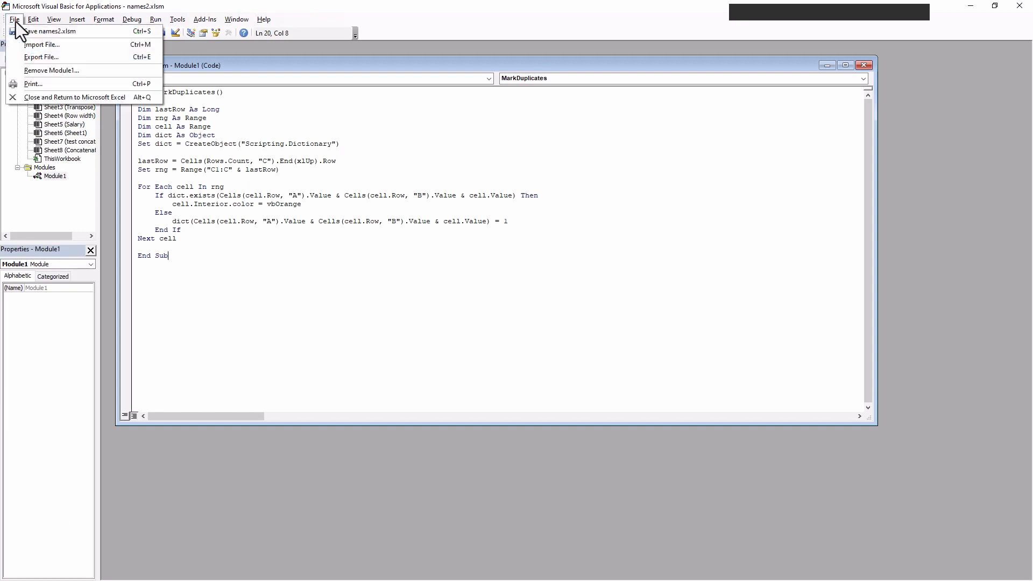
click(38, 102)
click(281, 188)
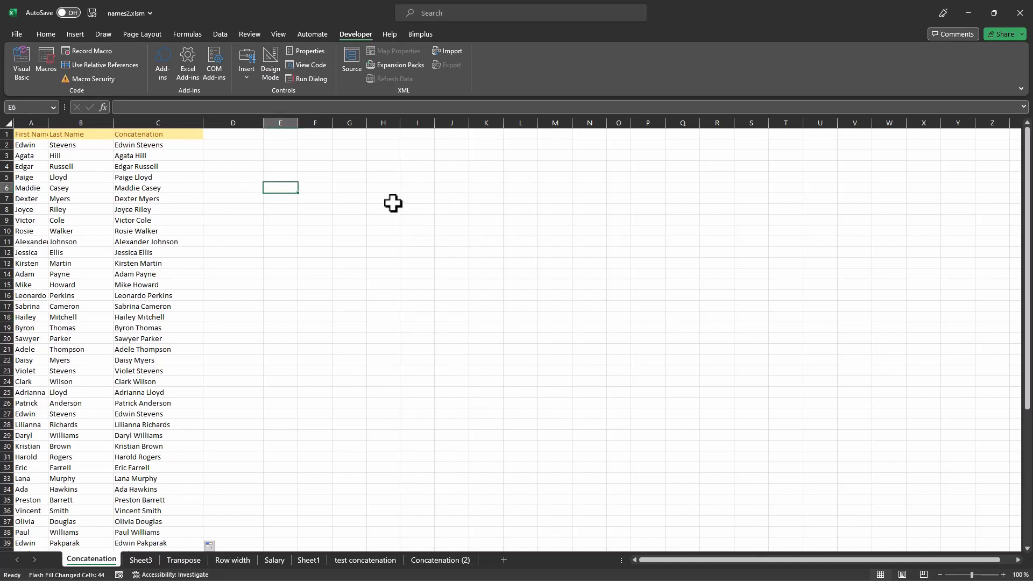
Run the MarkDuplicates macro on the Concatenation sheet.
click(46, 59)
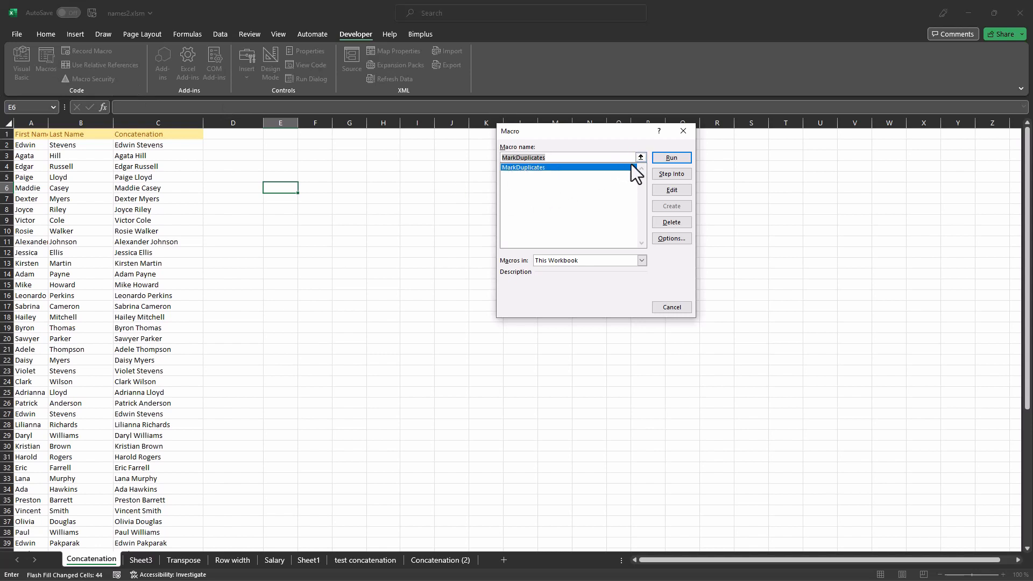
click(670, 157)
click(347, 338)
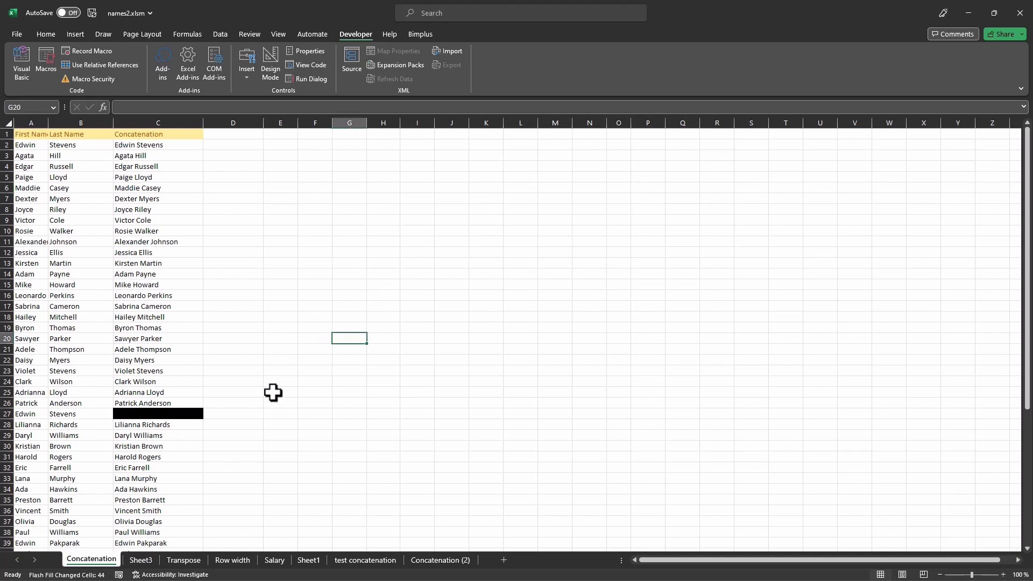
Inspect the cells marked by the macro in column C of the Concatenation sheet, including C27.
click(182, 413)
scroll(181, 431, down, 3)
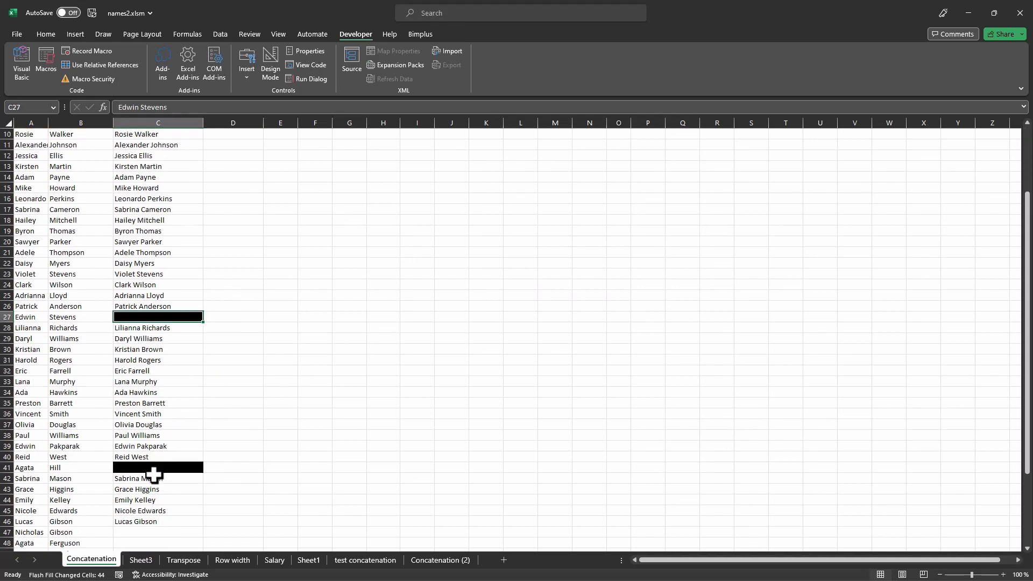
scroll(177, 353, up, 3)
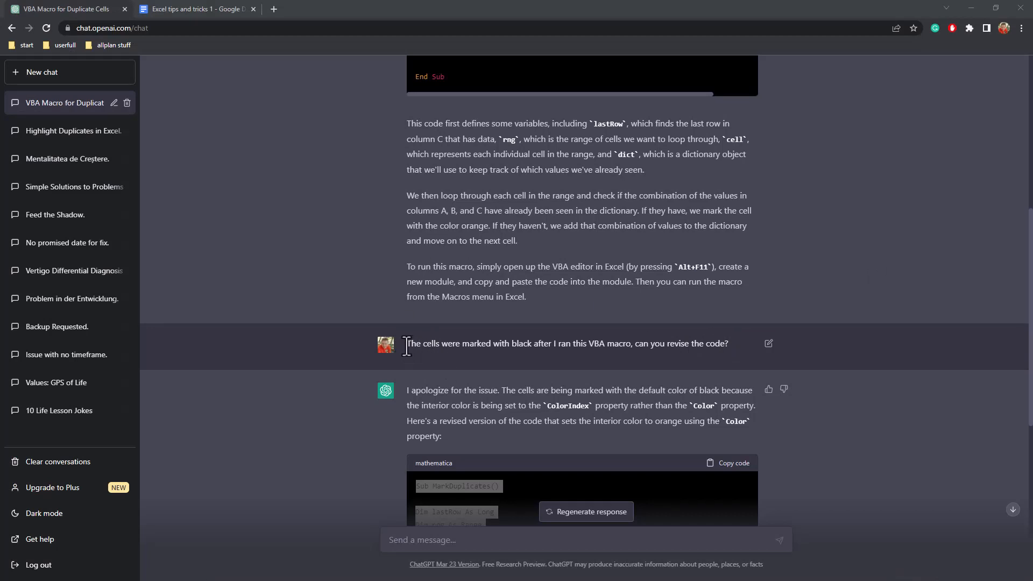
Switch to the ChatGPT conversation and review the message asking to revise the code that marks cells black, along with its reply.
drag(407, 347, 737, 355)
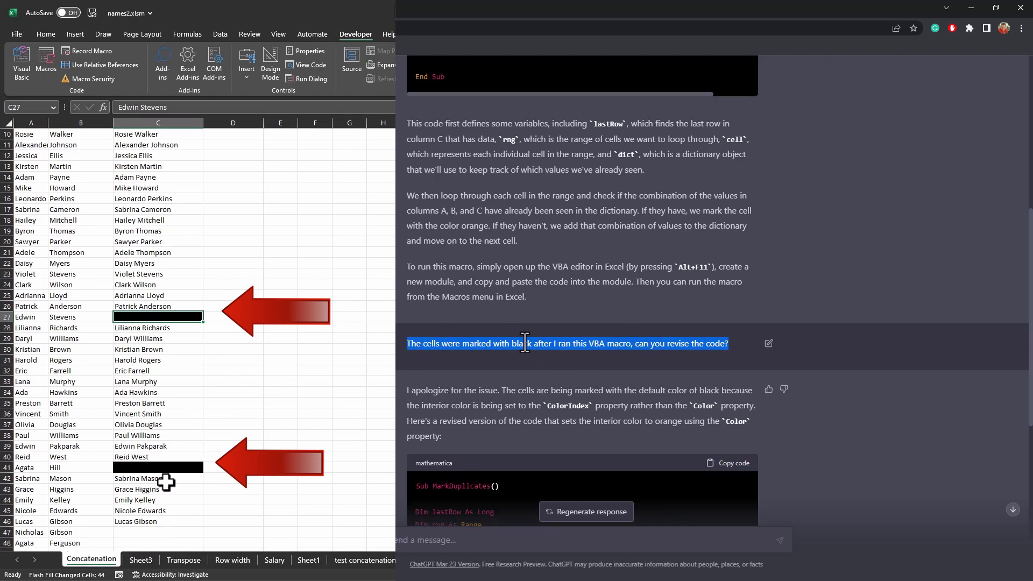
scroll(711, 323, down, 5)
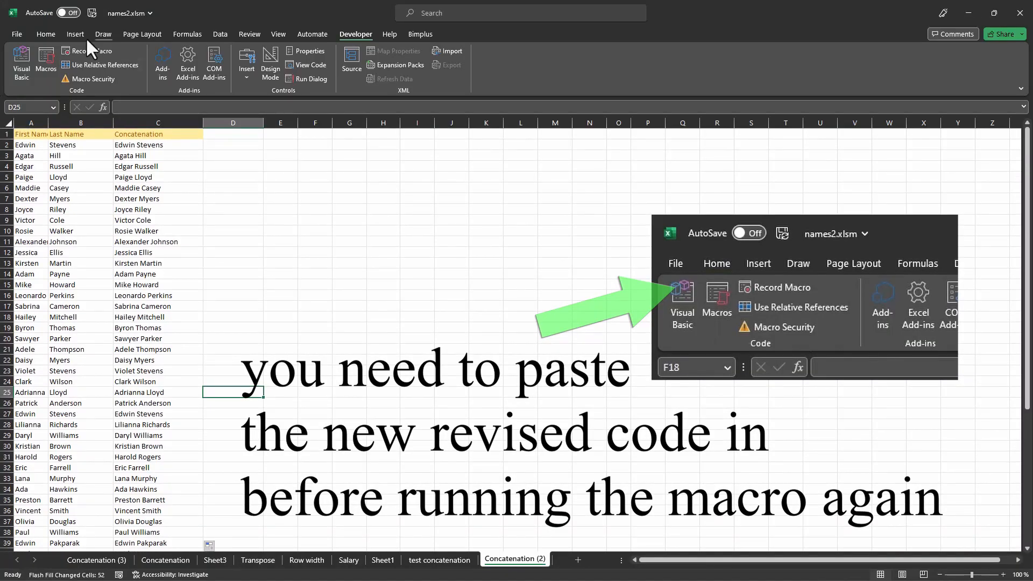
Switch to the Concatenation (2) sheet in Excel and run the MarkDuplicates macro on it.
click(47, 59)
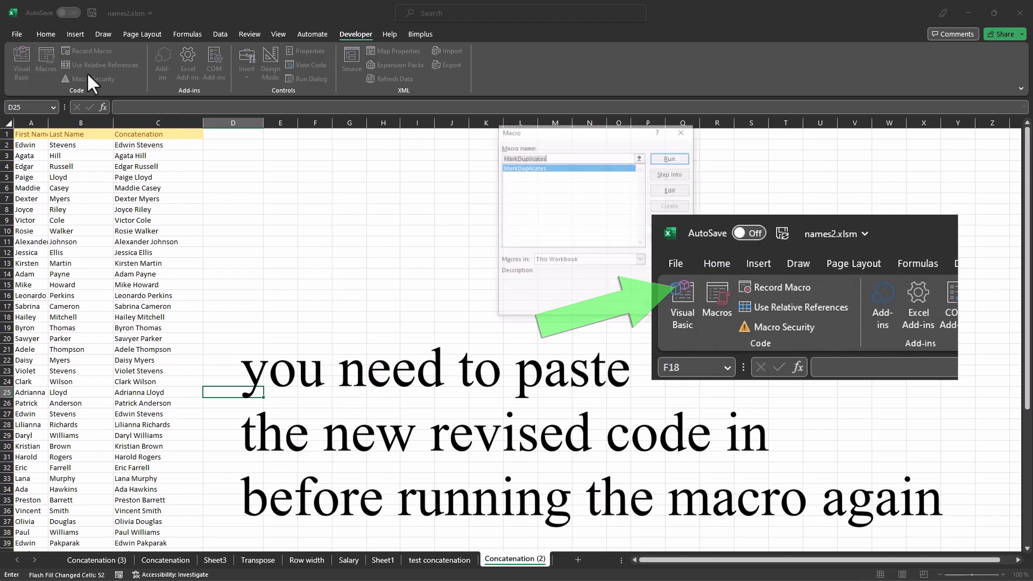
click(663, 161)
Examine which names in column C are marked as duplicates, checking cells C27, C41, C50 and C52 against the rest of the list.
scroll(228, 300, down, 5)
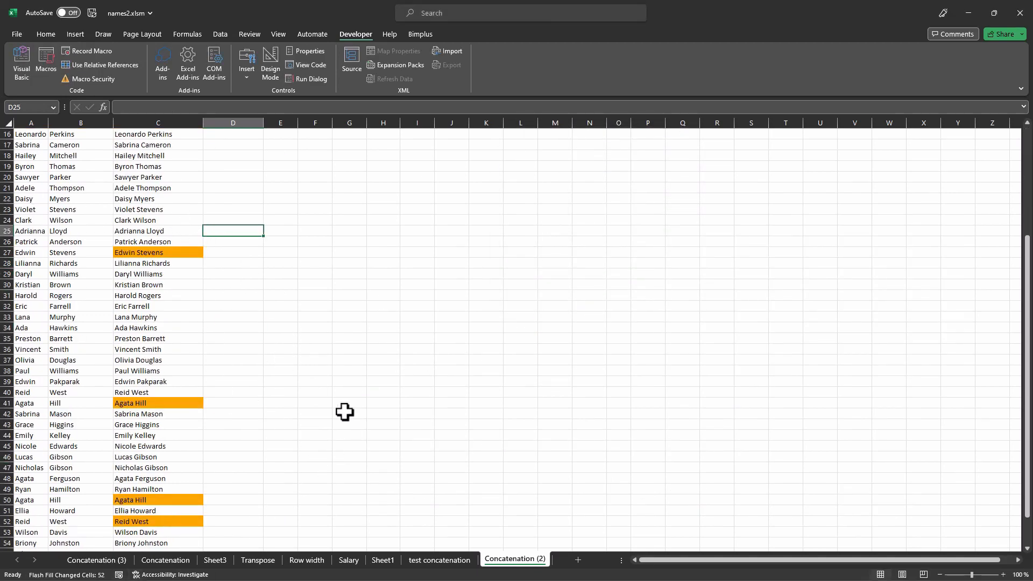
scroll(344, 411, down, 2)
click(151, 187)
click(141, 338)
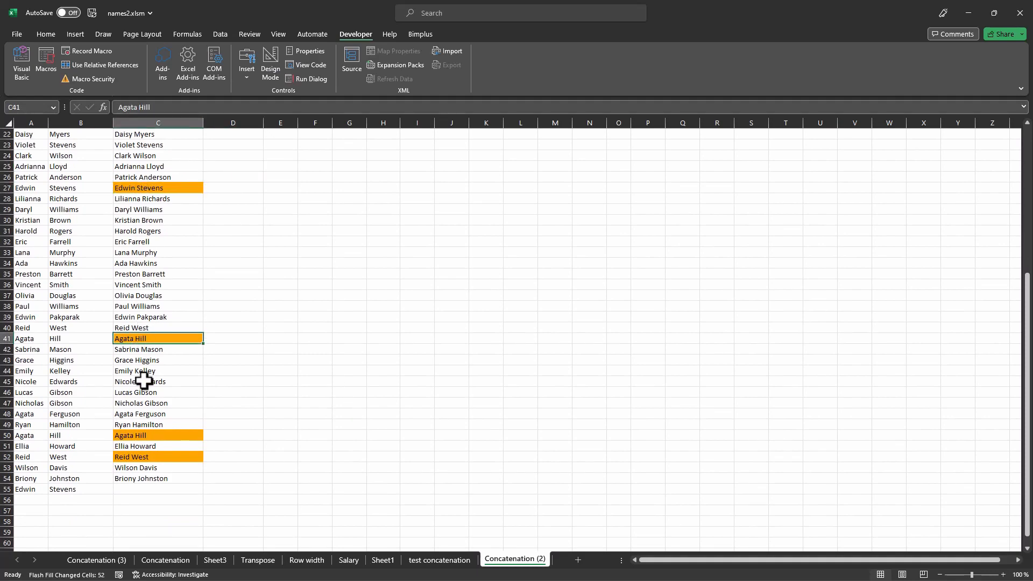
click(139, 437)
click(141, 456)
scroll(208, 362, up, 7)
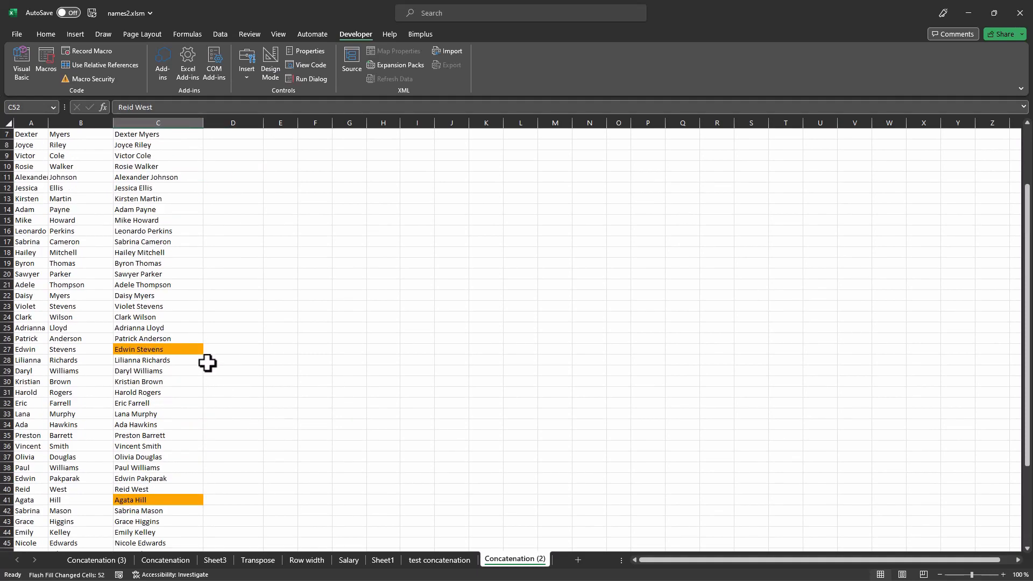
scroll(195, 342, down, 4)
scroll(193, 341, down, 3)
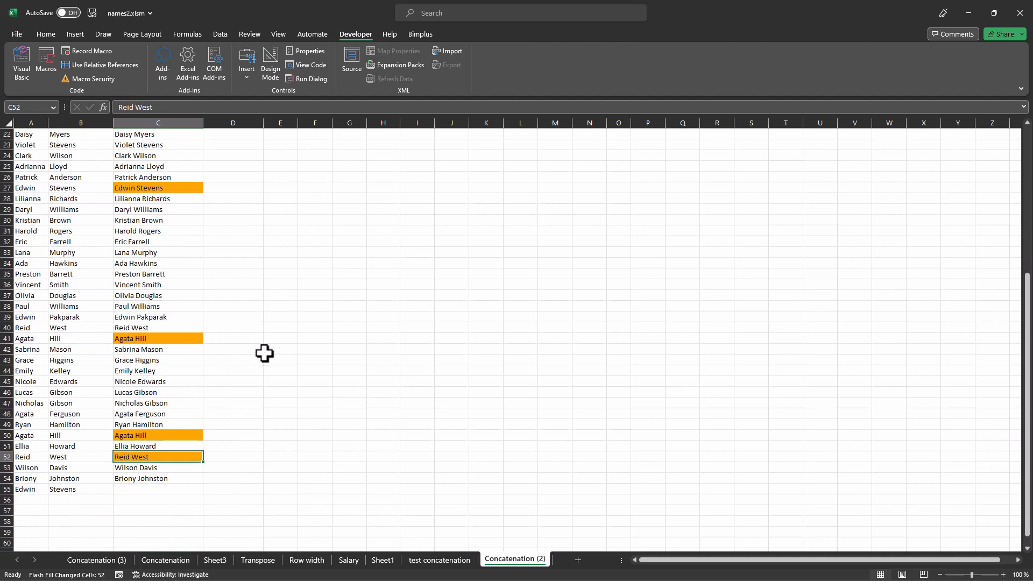